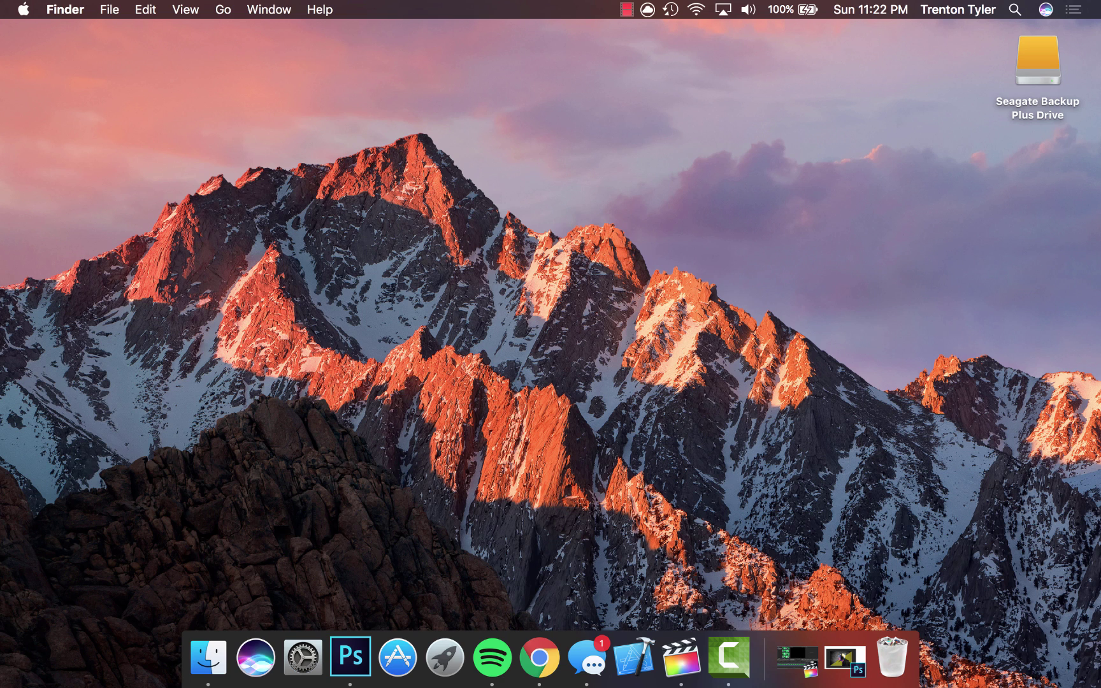
left_click(1038, 61)
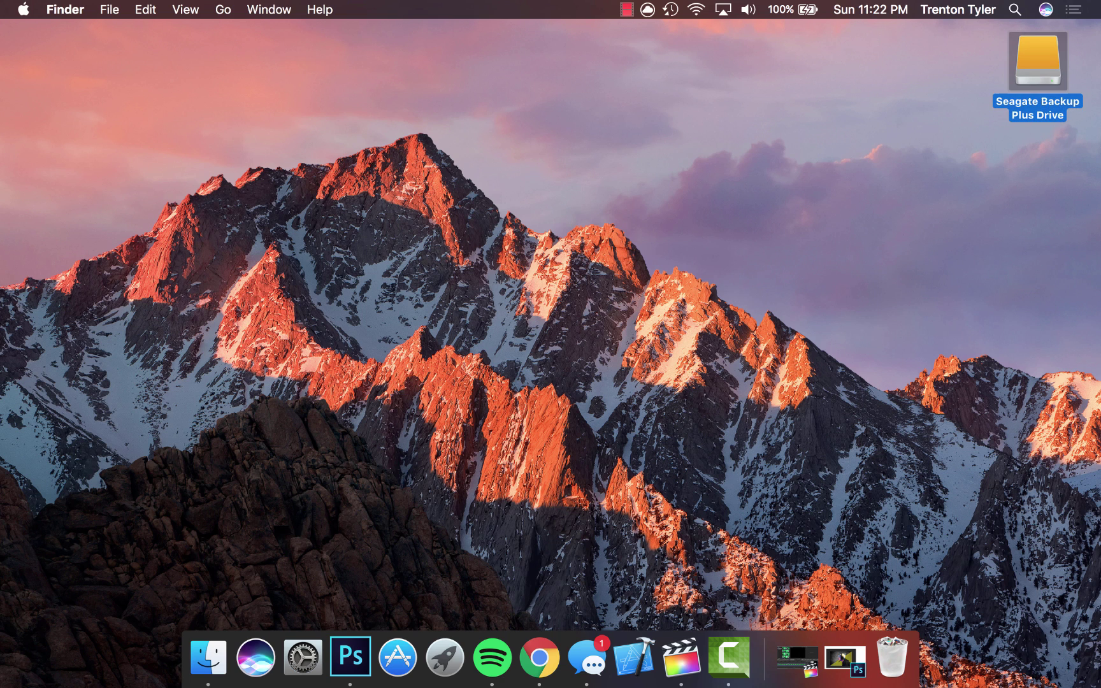
left_click(955, 127)
left_click(1037, 61)
left_click(956, 127)
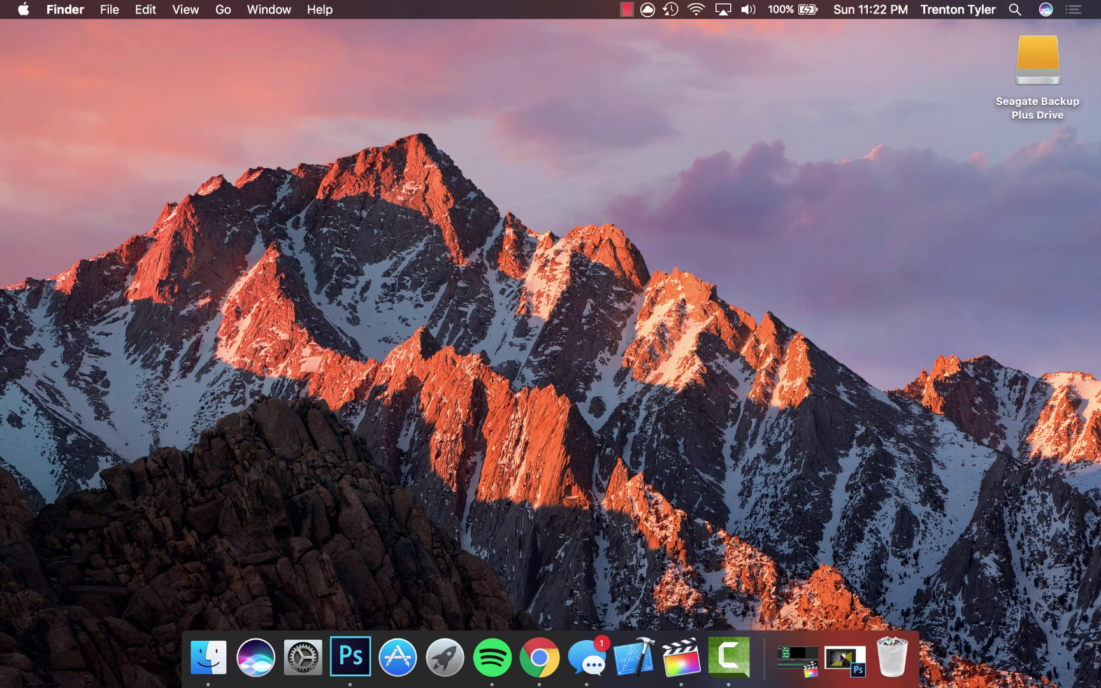
Step: Open the Time Machine preferences in System Preferences and check the Time Machine status menu
left_click(23, 10)
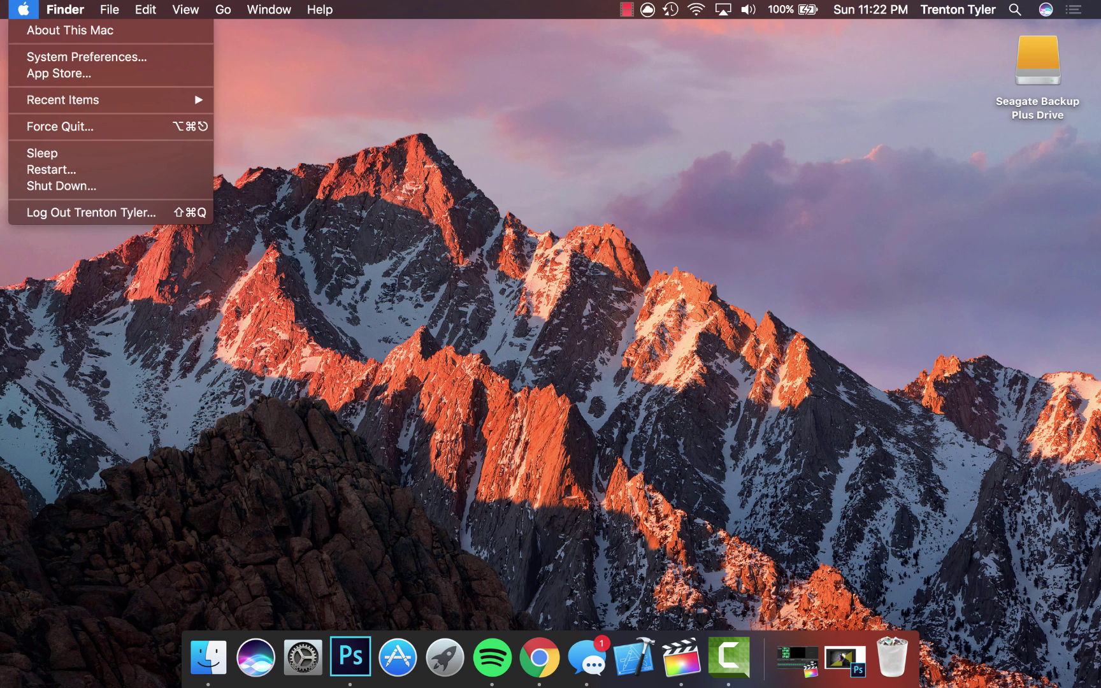
left_click(87, 56)
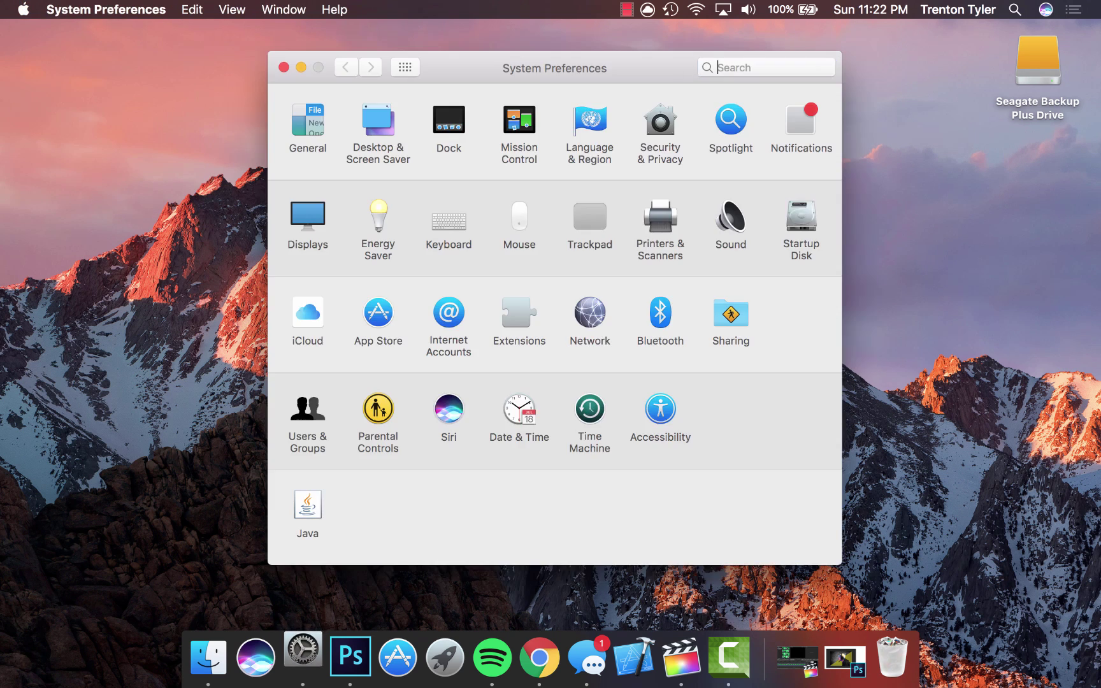
left_click(590, 409)
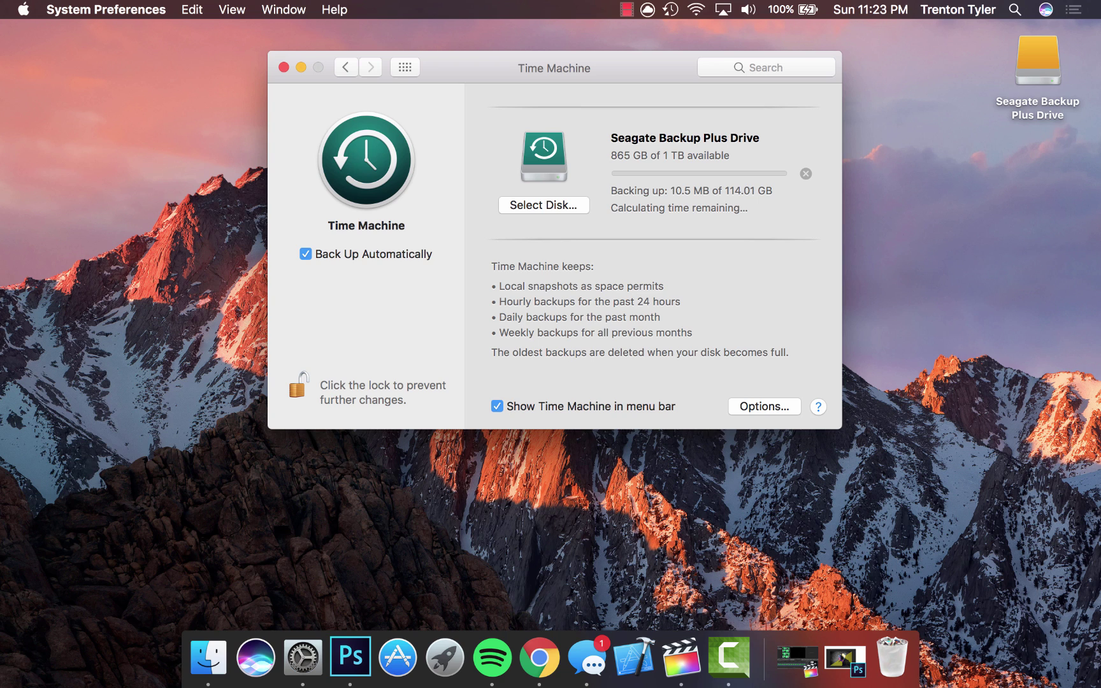
left_click(670, 9)
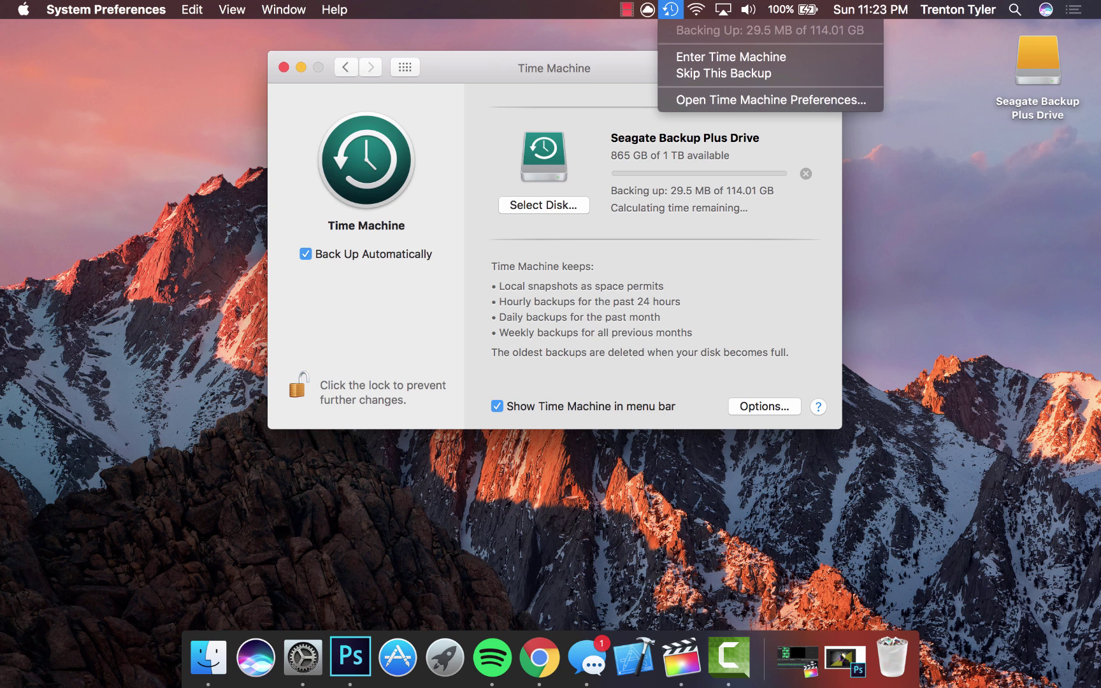
key("Escape")
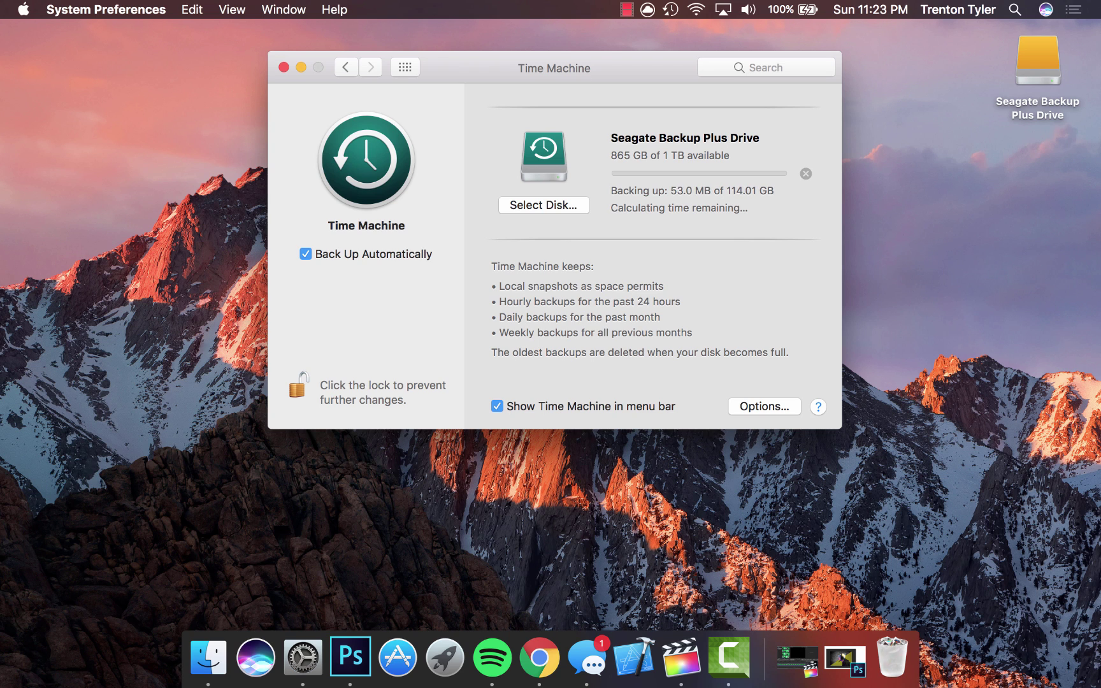
Step: Set the available Seagate Backup Plus Drive as the Time Machine backup disk, leaving backups unencrypted
left_click(543, 205)
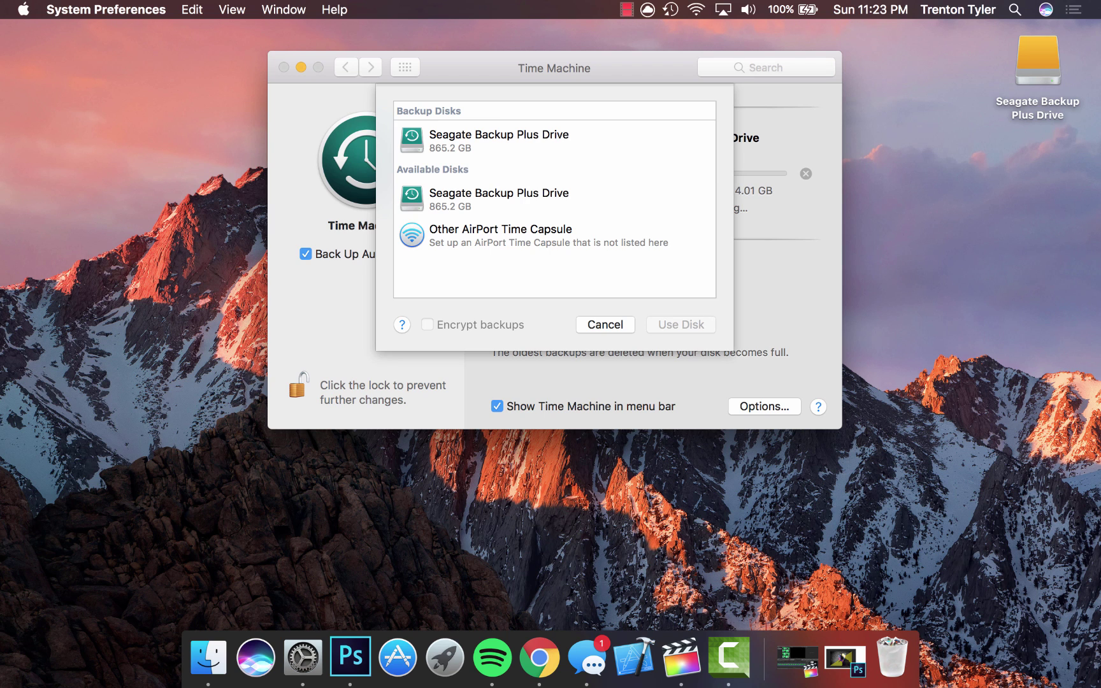
left_click(543, 199)
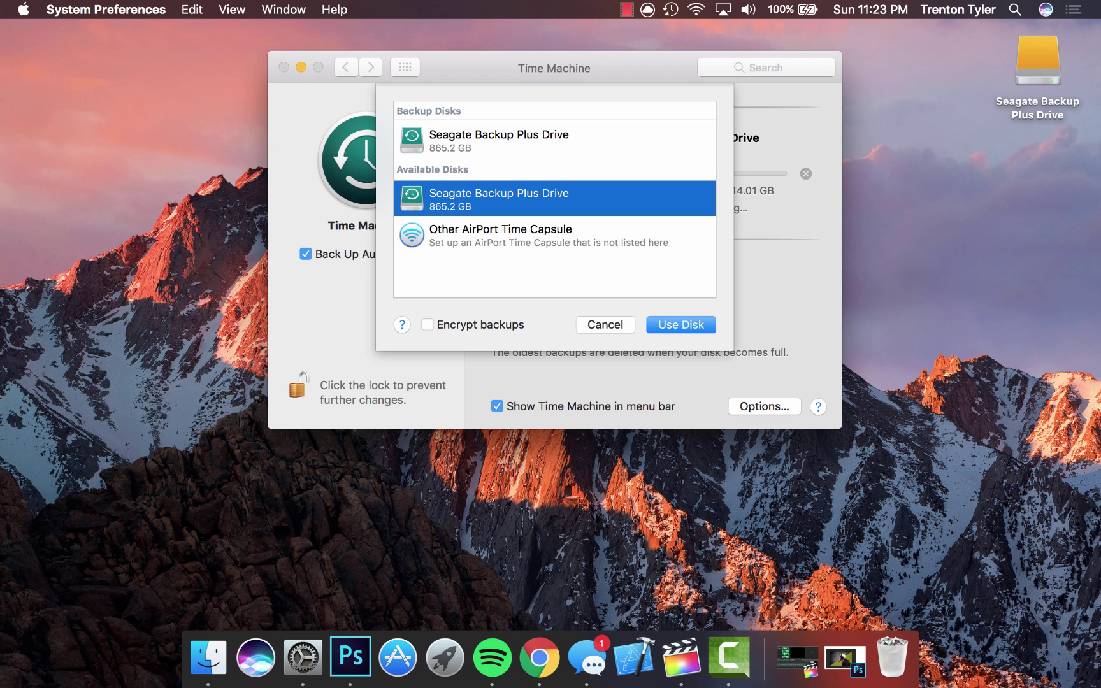
key("Return")
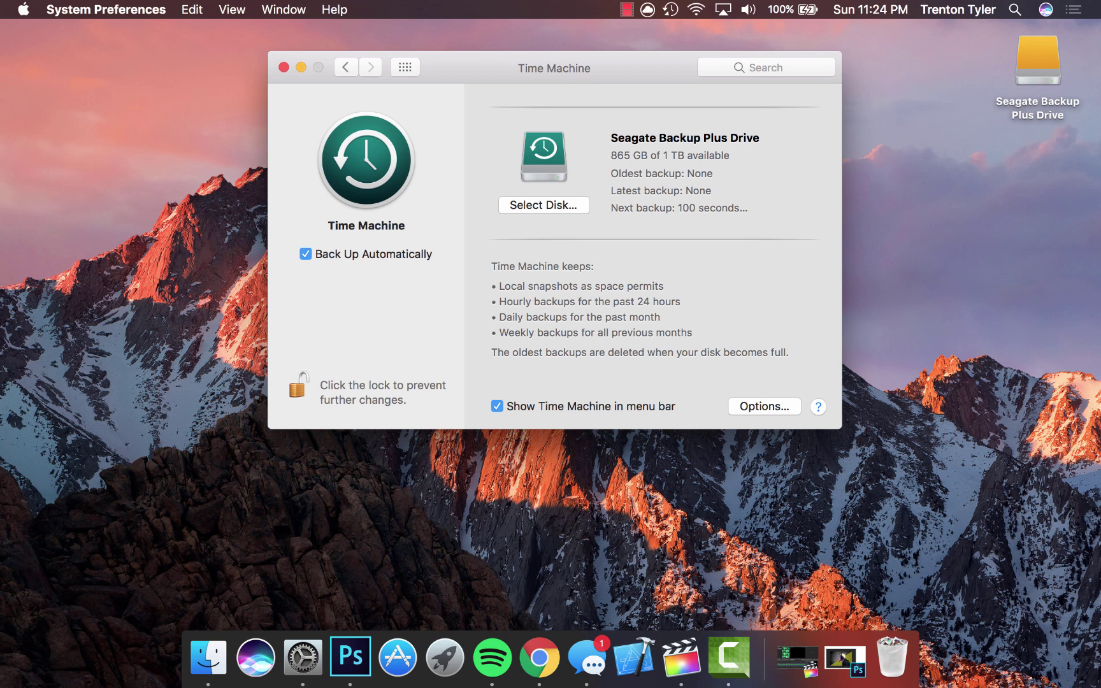
Step: Review the backup exclusion options without saving changes, and lock the Time Machine preferences before quitting System Preferences
left_click(763, 406)
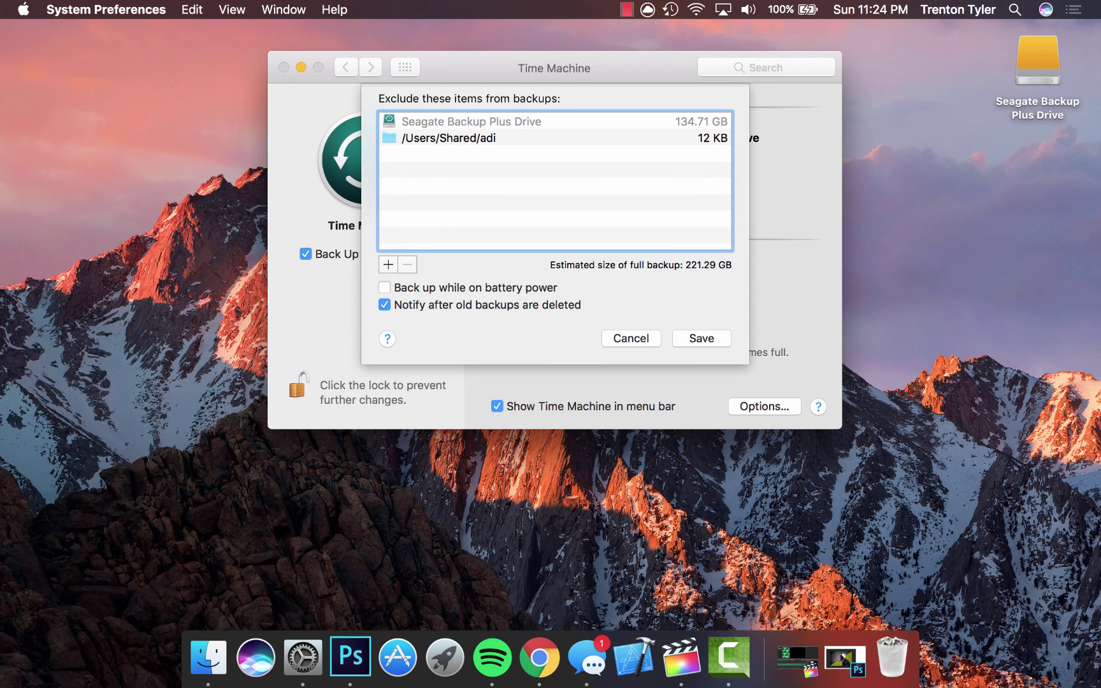
left_click(631, 338)
left_click(298, 386)
left_click(283, 67)
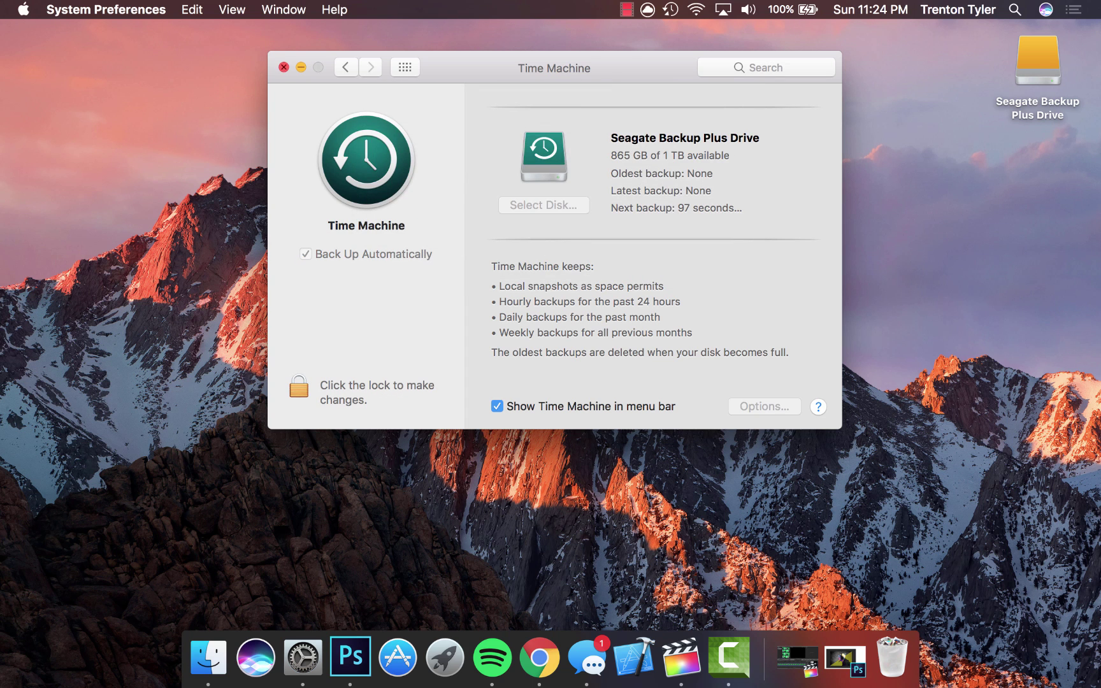
key("super+q")
Step: Check the Time Machine status menu and dismiss the notification about the unencrypted backup disk
left_click(670, 9)
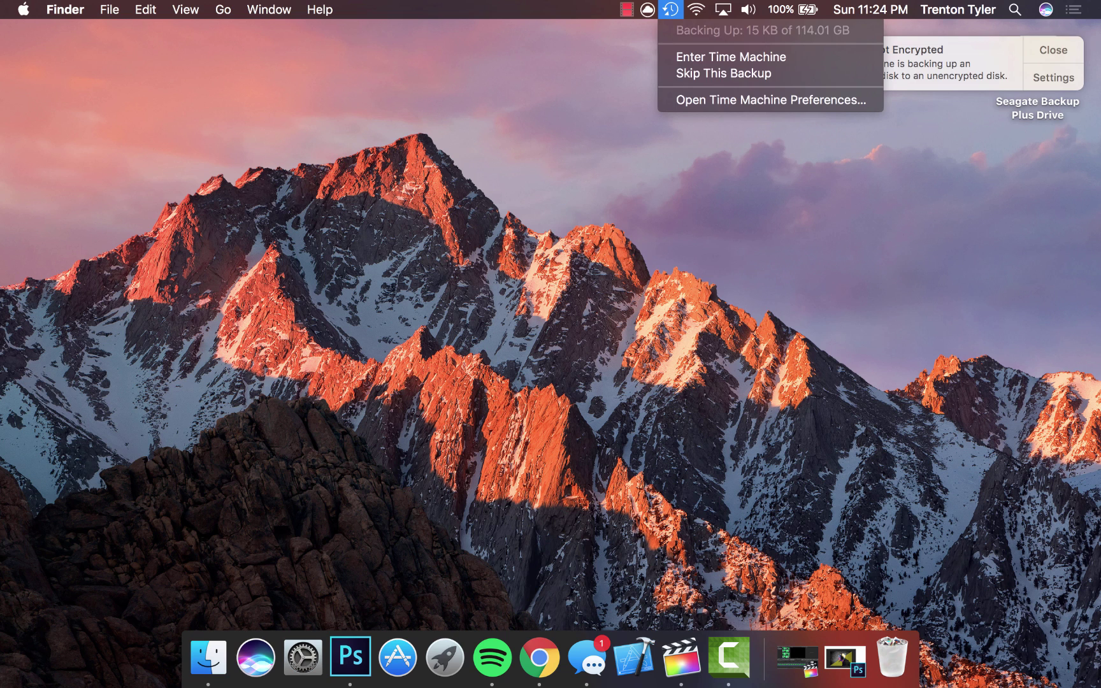
key("Escape")
left_click(1053, 50)
Step: Inspect the computer's backup folder inside Backups.backupdb on the Seagate Backup Plus Drive, and close the window
left_click(1037, 64)
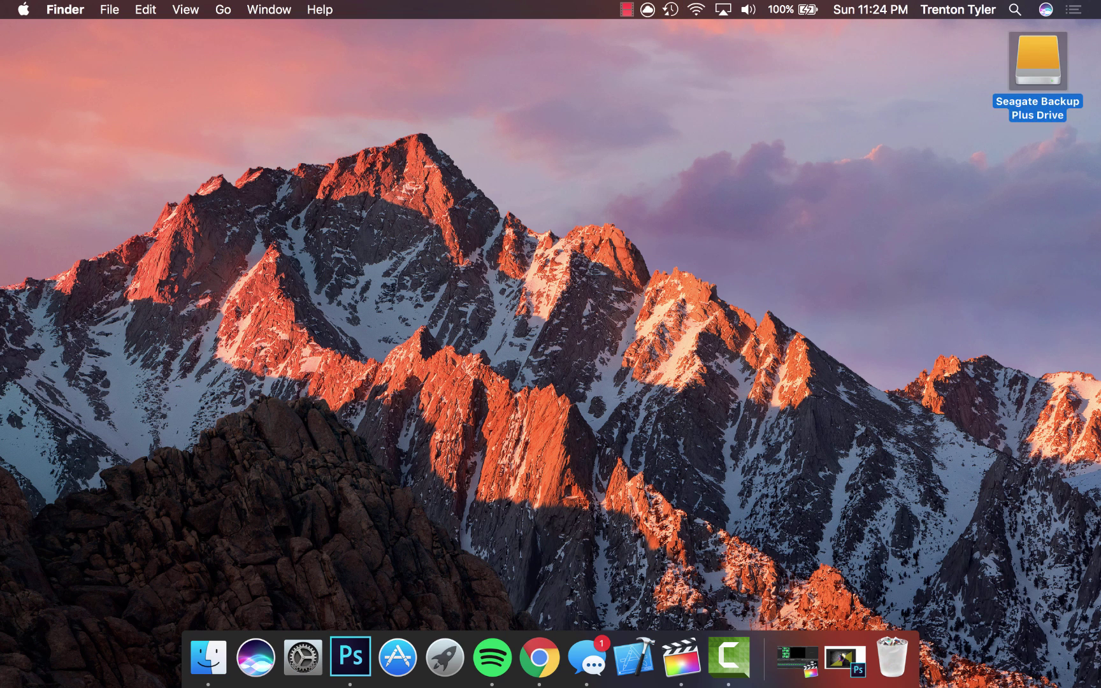
double_click(1037, 63)
scroll(615, 344, "up", 4)
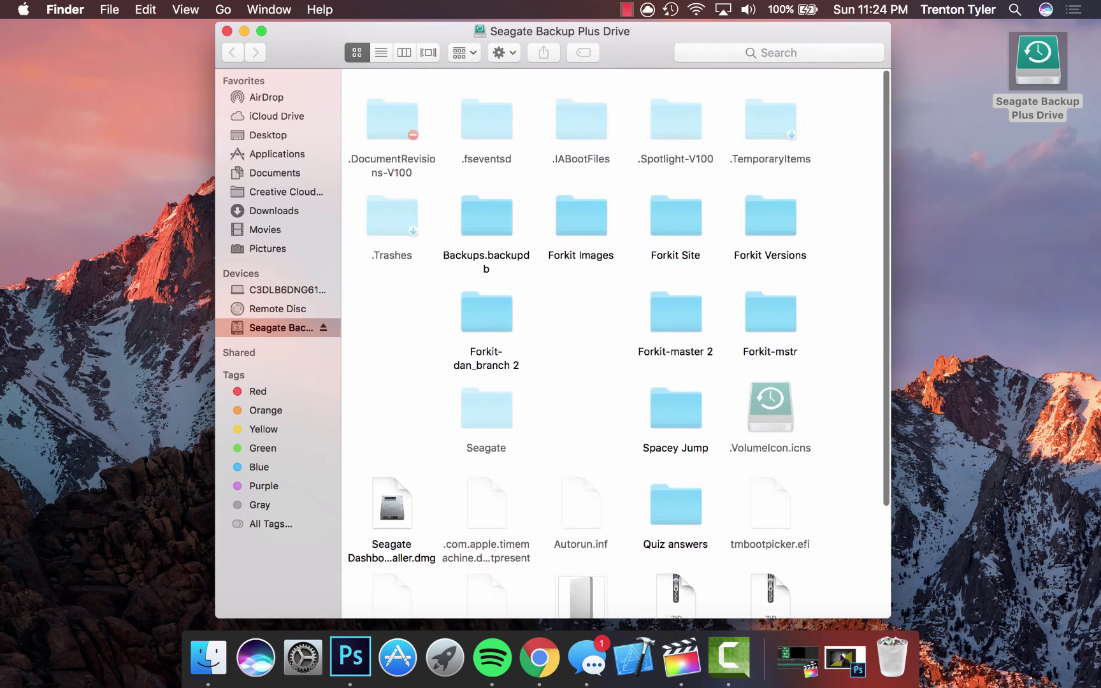
double_click(486, 217)
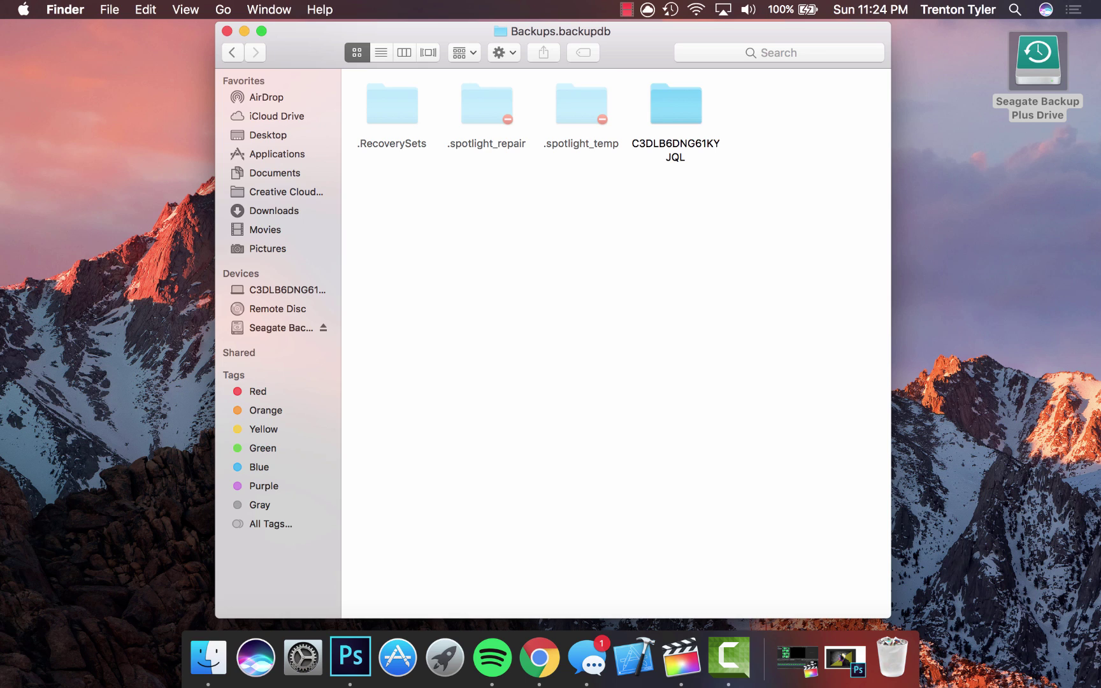
left_click(676, 105)
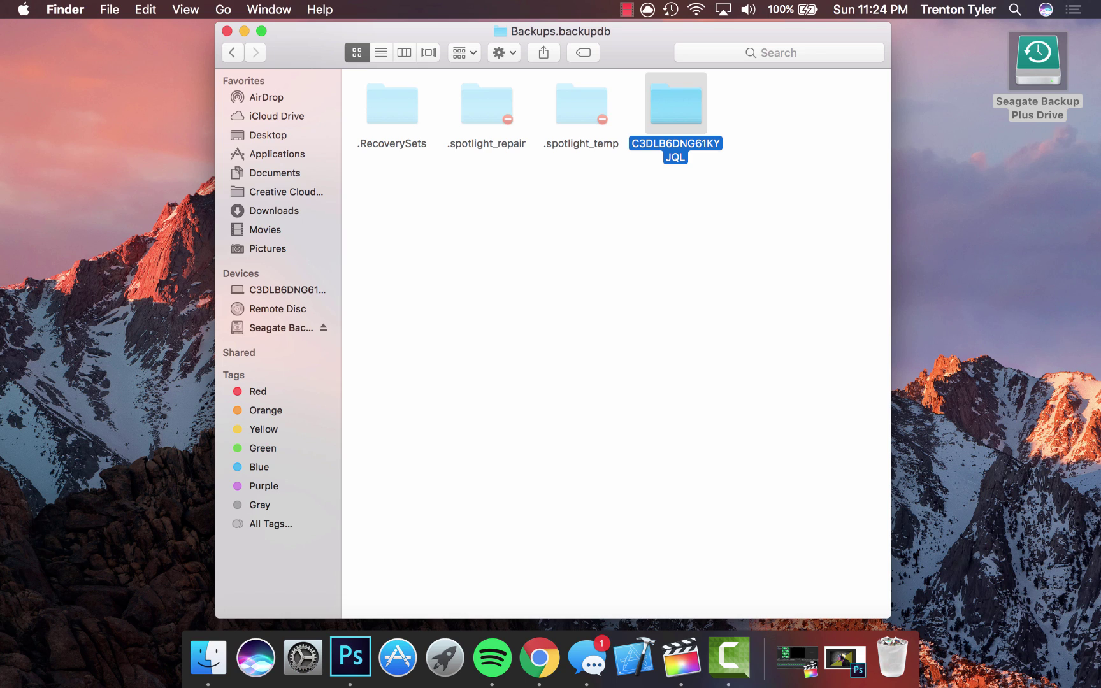
key("super+o")
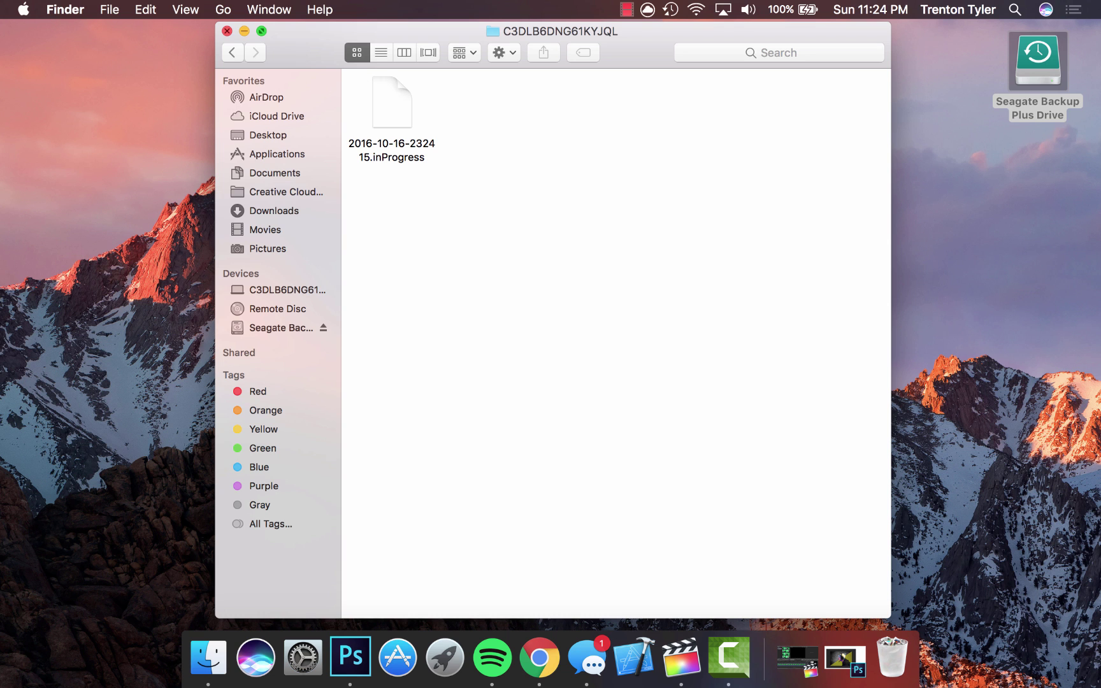
left_click(227, 30)
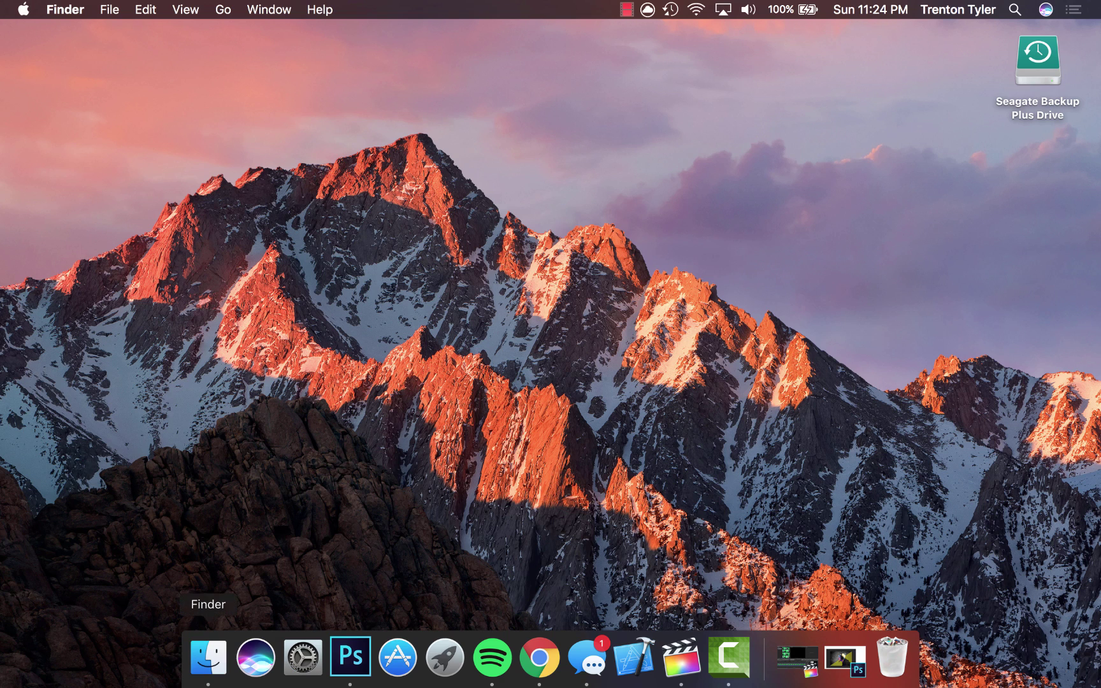
Step: Launch Time Machine from the Applications folder to view the backup timeline, and exit it without restoring anything
left_click(209, 658)
left_click(273, 353)
scroll(542, 430, "down", 10)
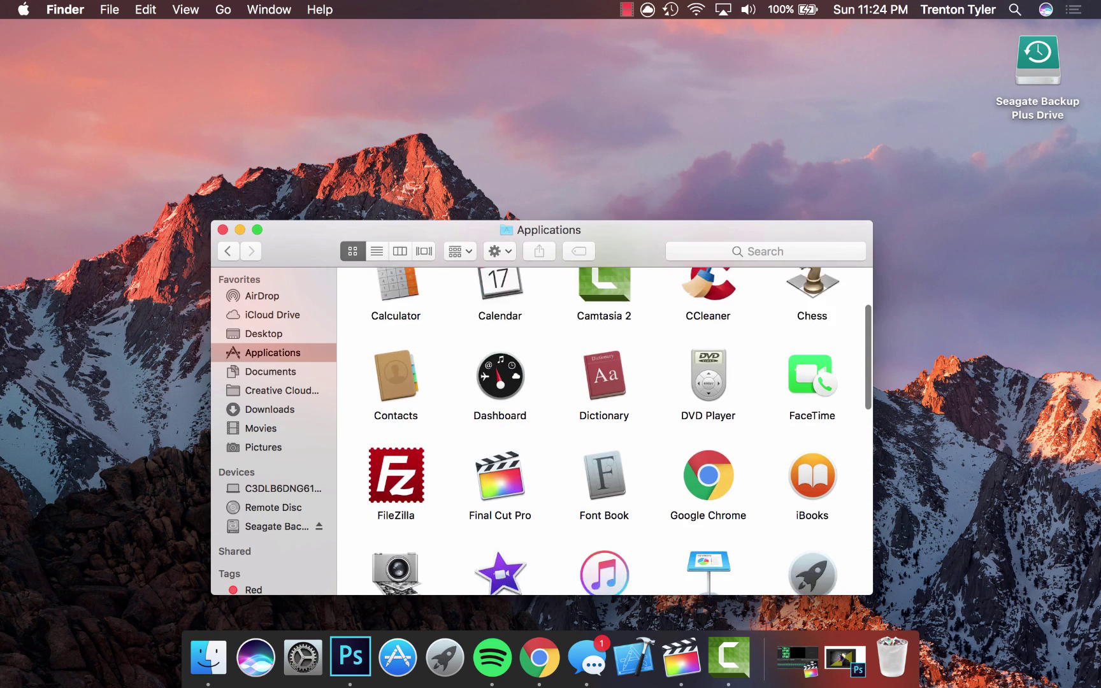
scroll(708, 441, "up", 1)
double_click(708, 440)
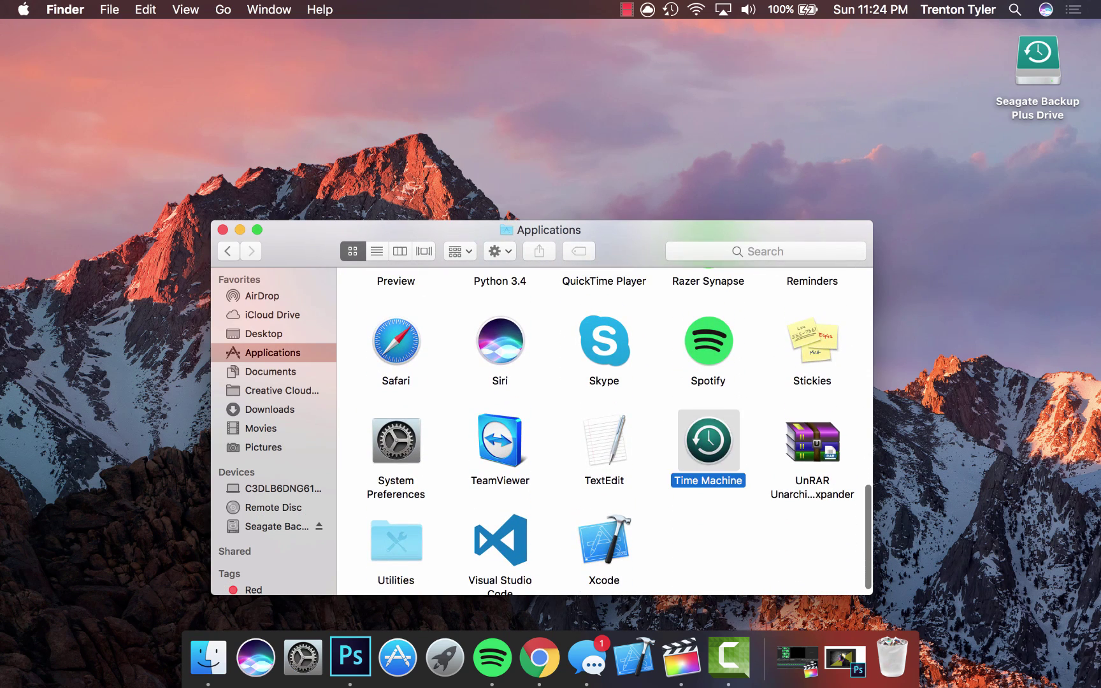
key("super+Down")
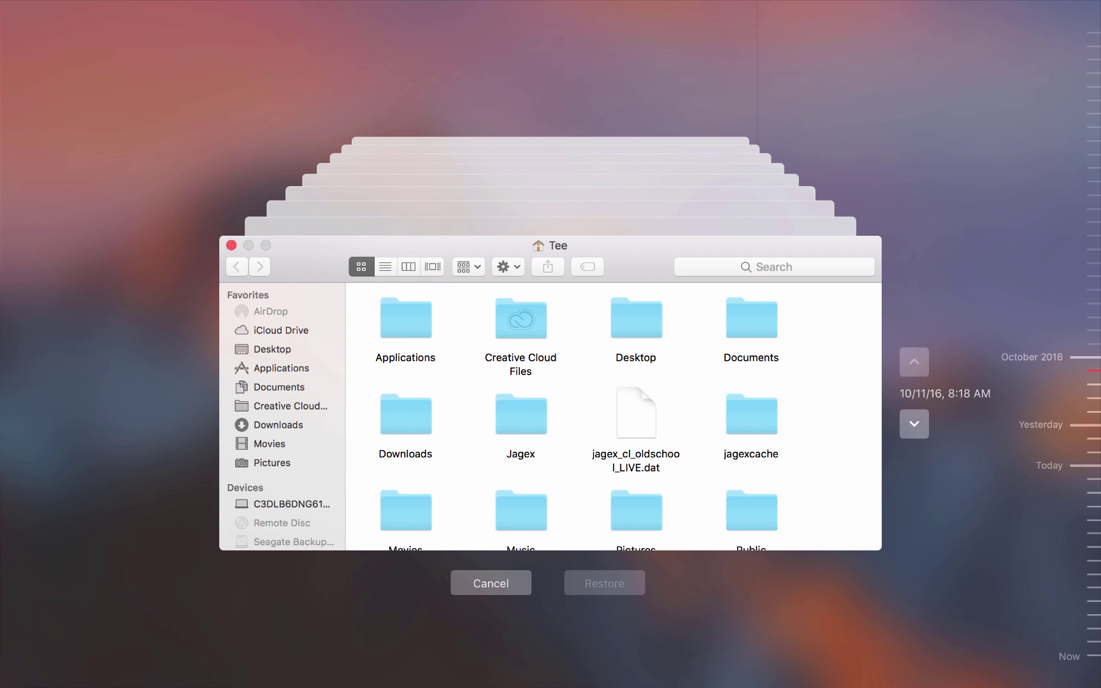
key("Escape")
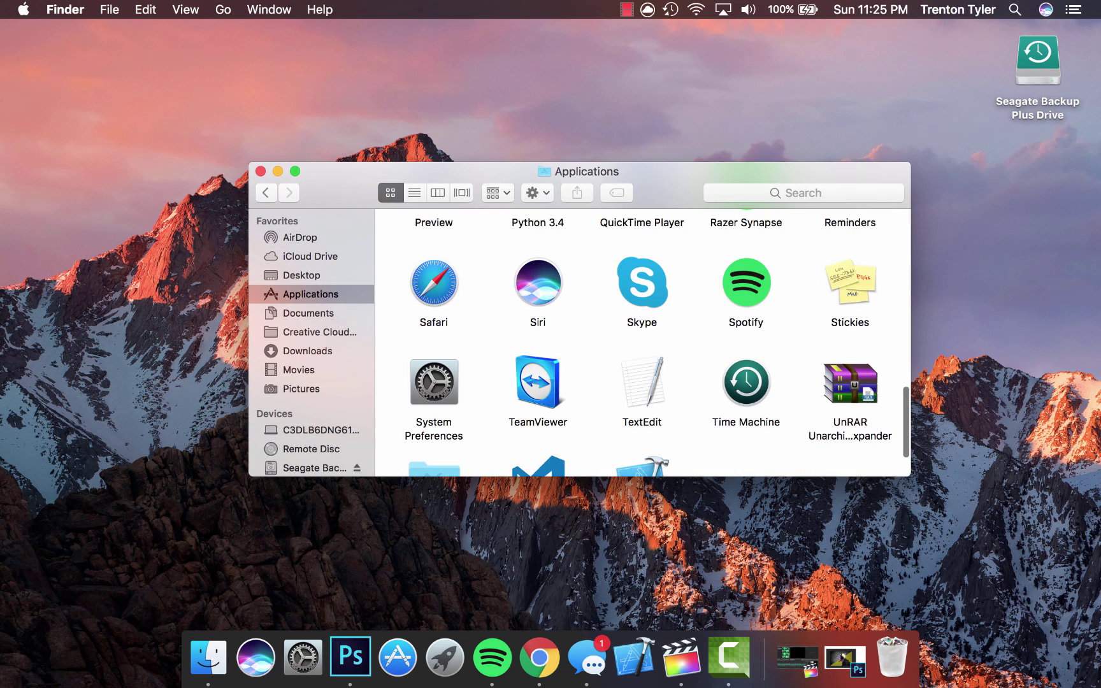
scroll(642, 343, "down", 3)
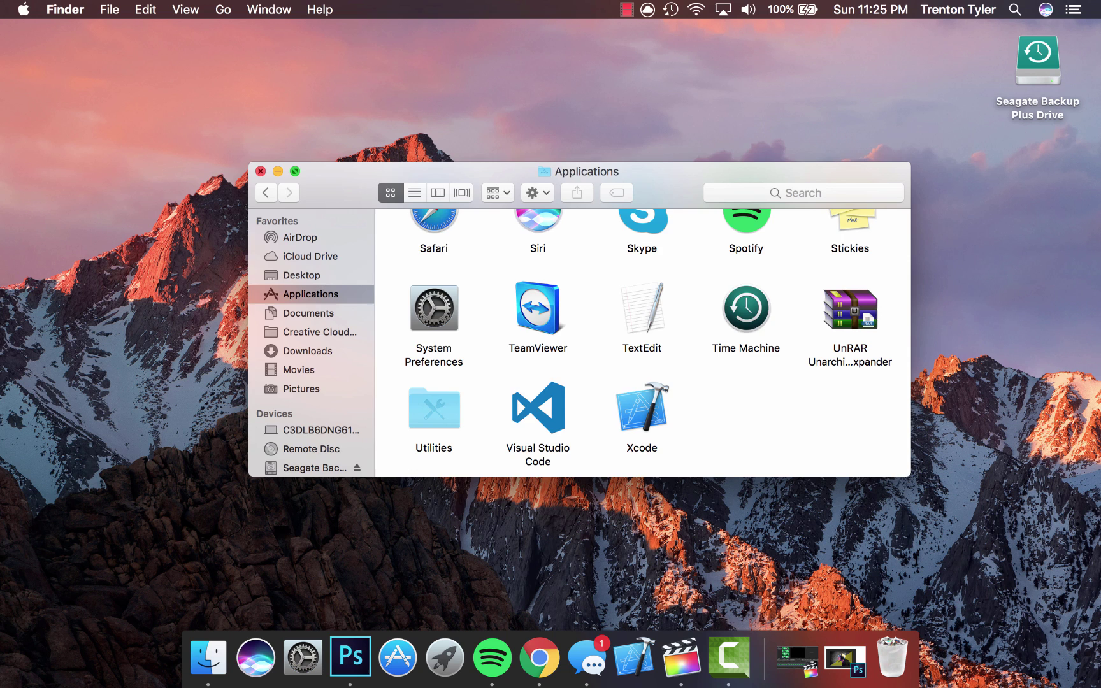
left_click(260, 170)
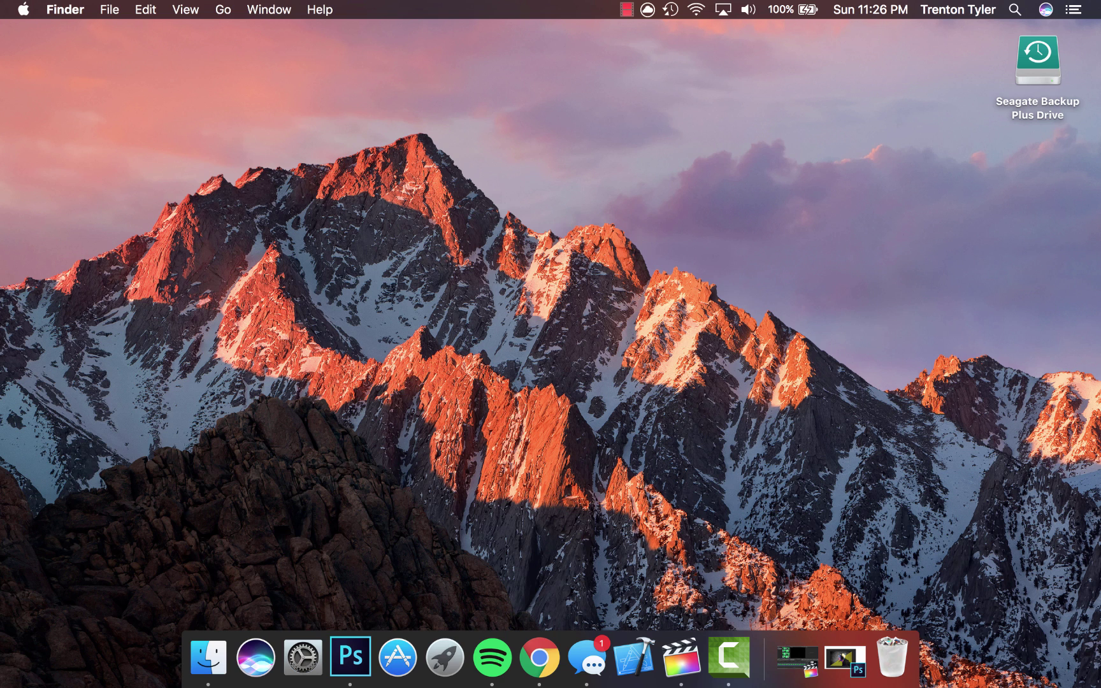
Step: Examine the storage usage of Macintosh HD and the Seagate Backup Plus Drive in About This Mac
left_click(24, 9)
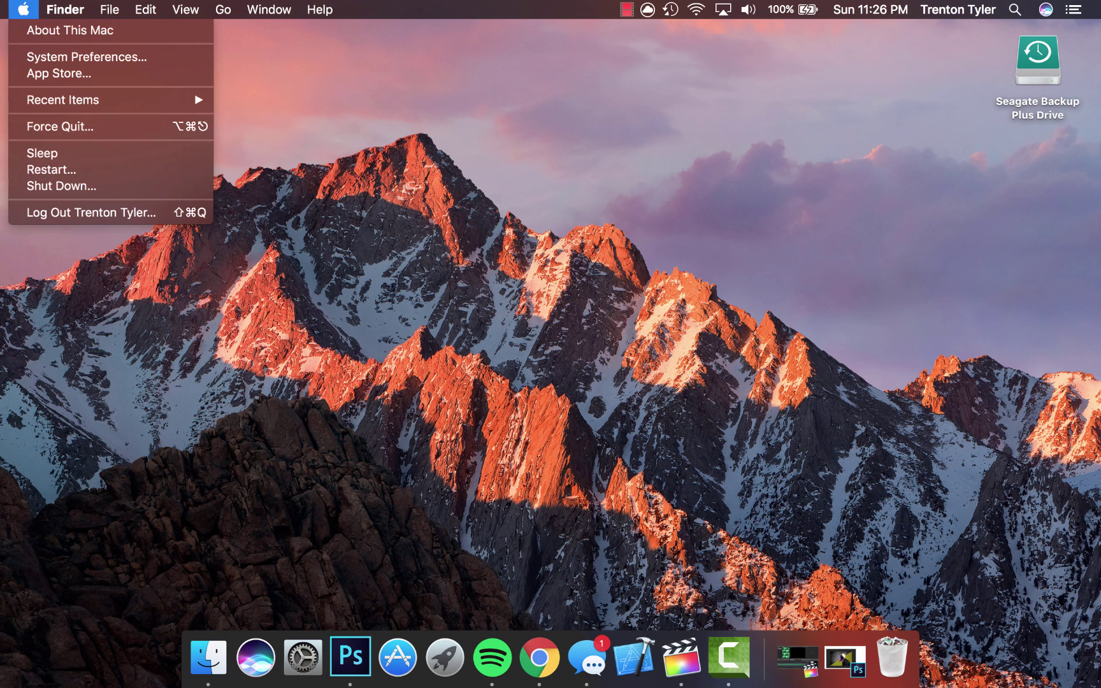
left_click(70, 31)
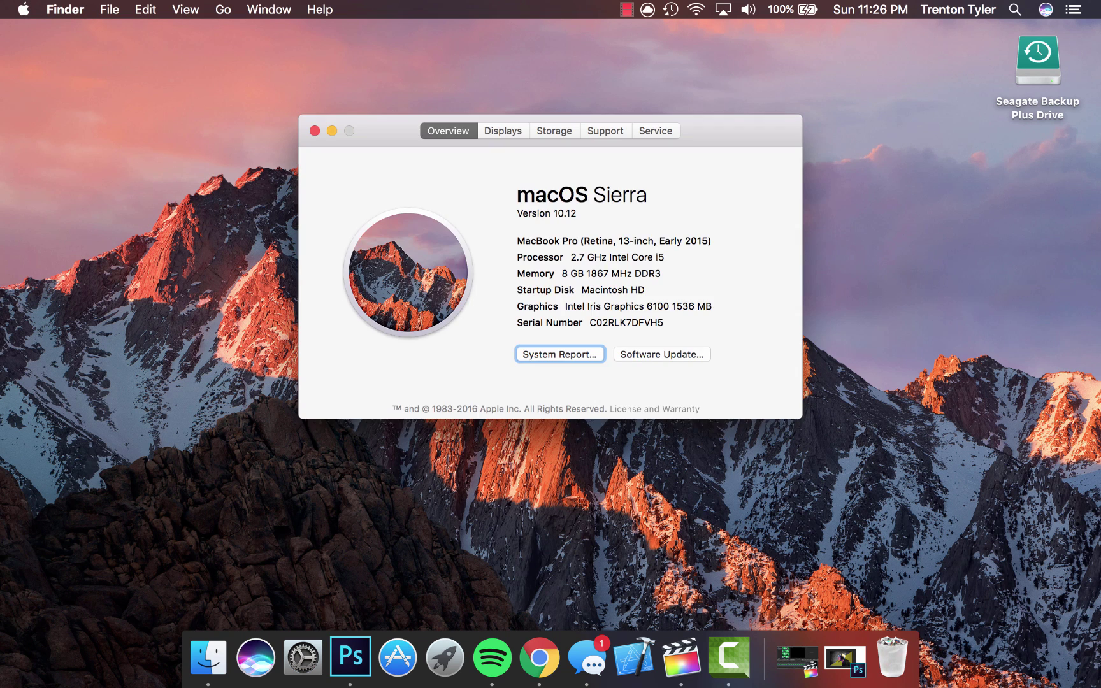
left_click(502, 130)
left_click(554, 131)
left_click(554, 131)
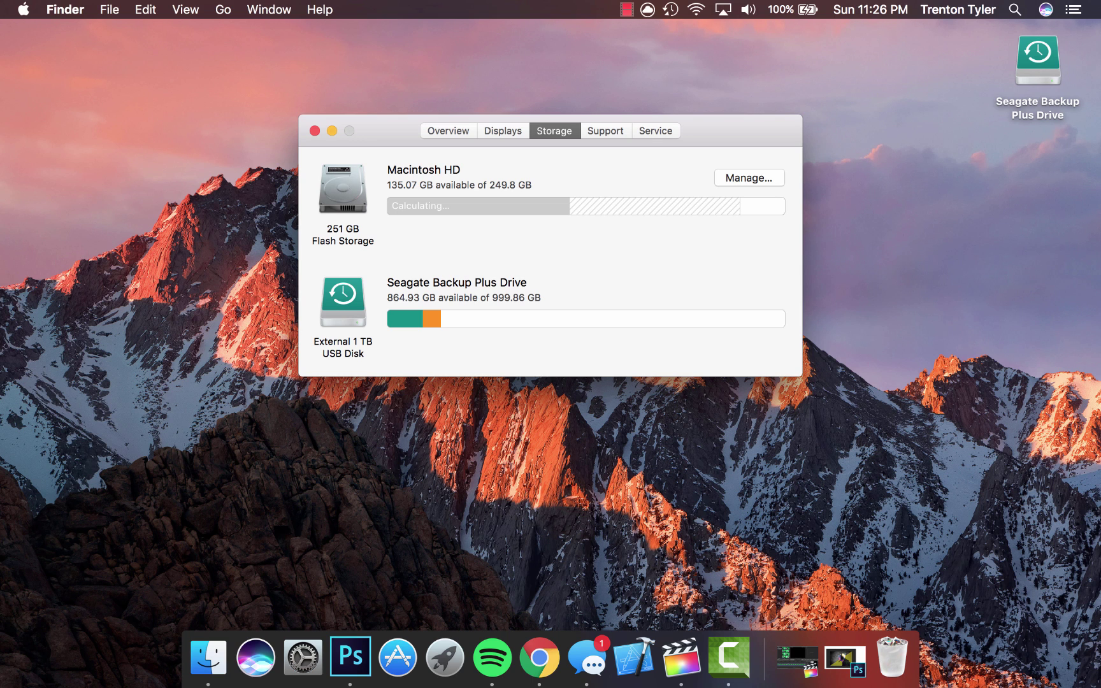
mouse_move(612, 319)
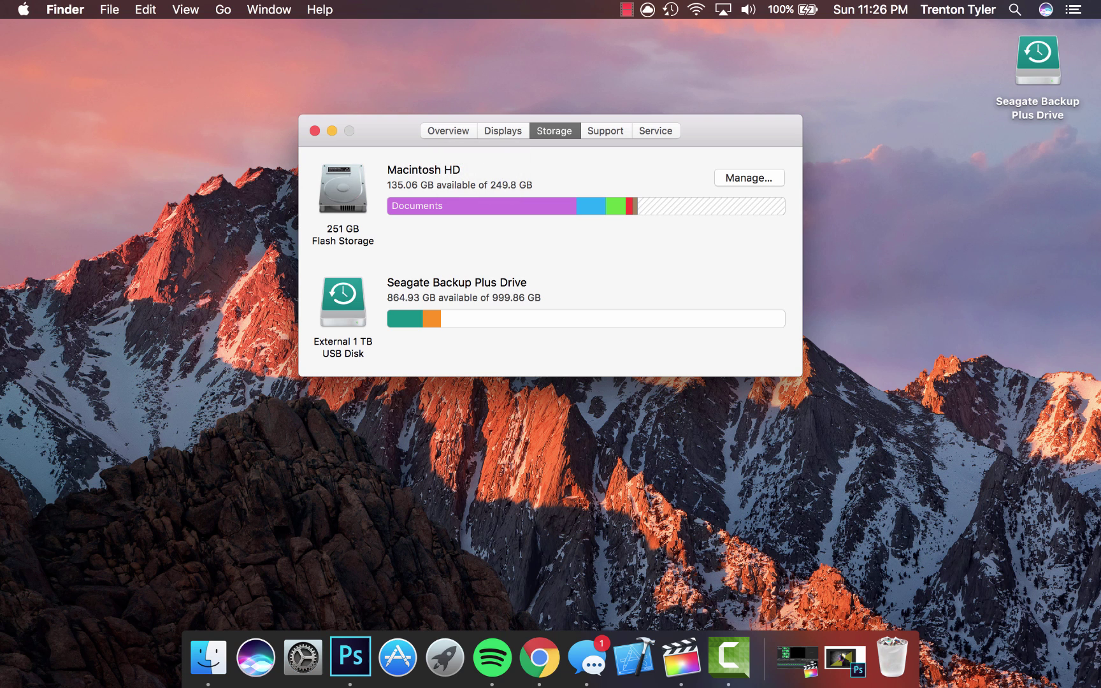
left_click(315, 130)
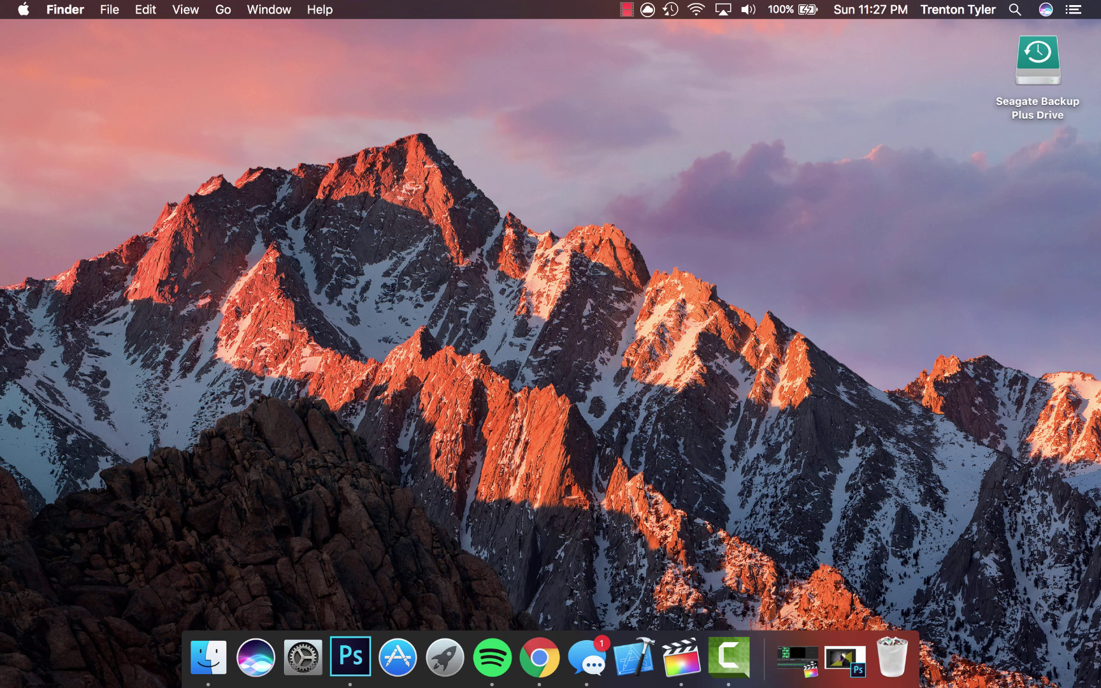
Step: Check the progress of the running Time Machine backup
left_click(670, 10)
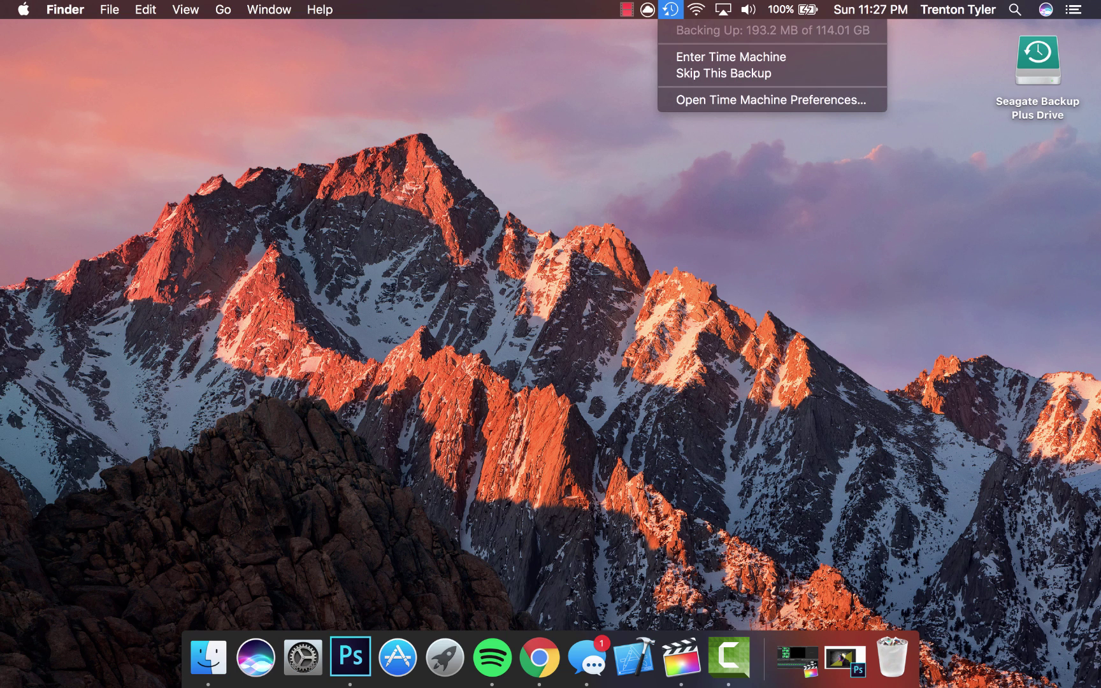
key("Escape")
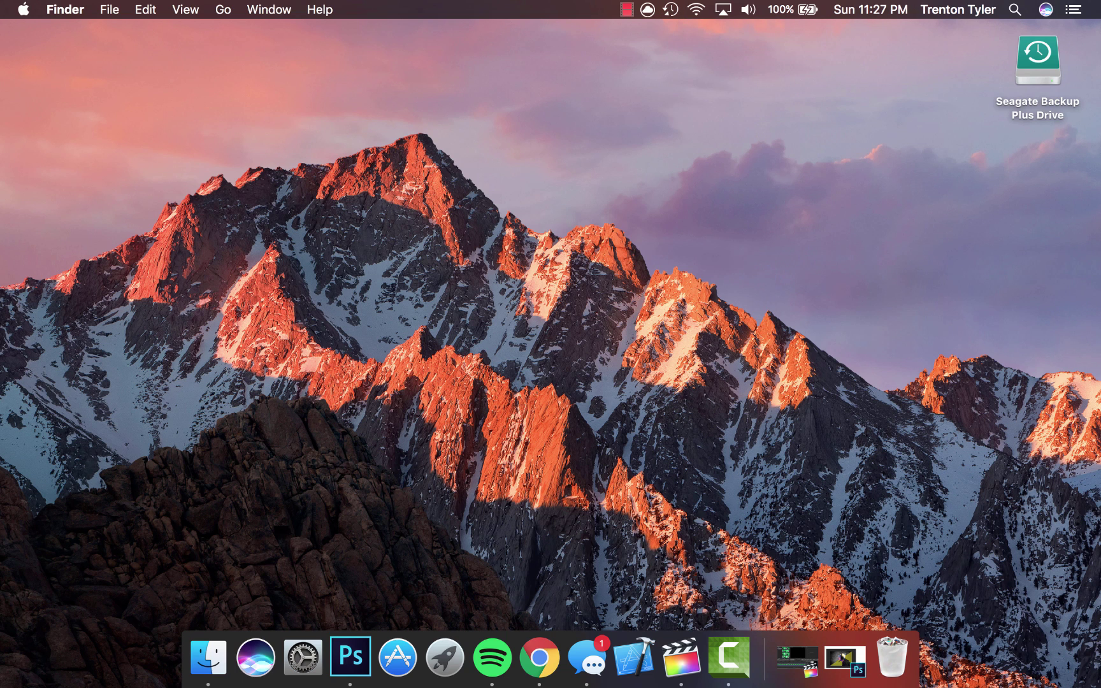